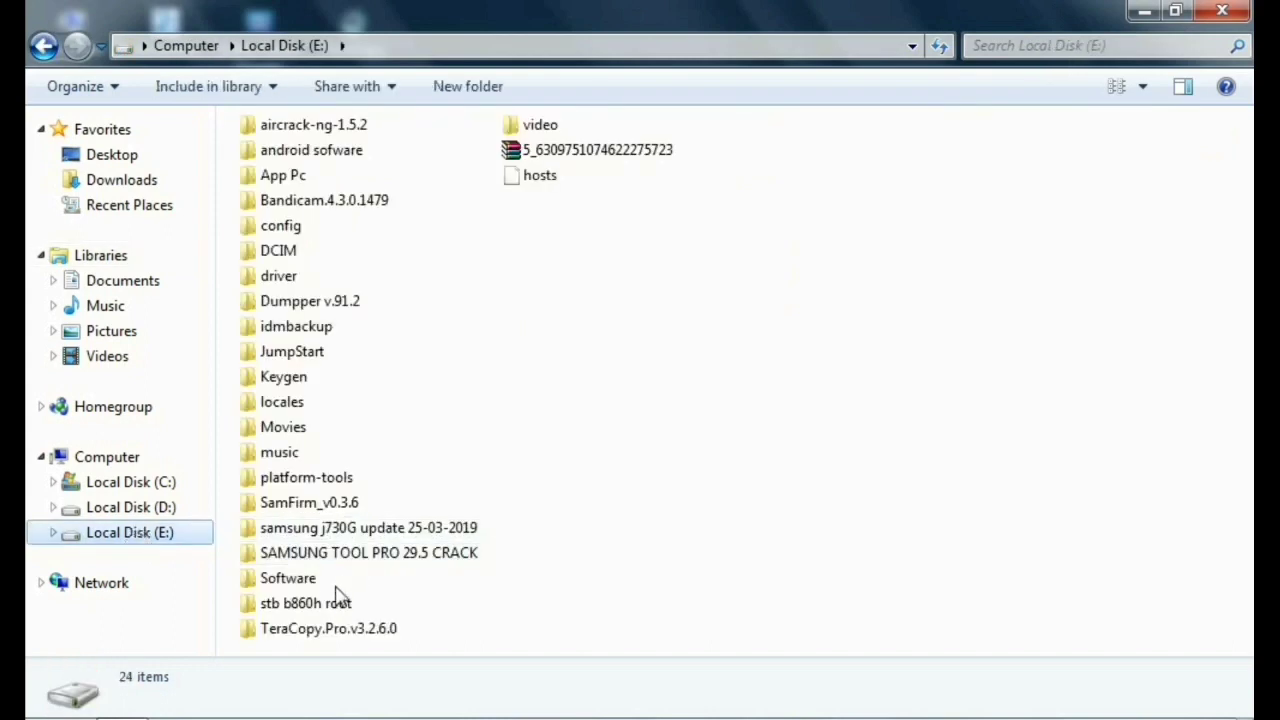
# Extract the SM-J730G_J730GDXU5BSA3 firmware archive in place inside the "samsung j730G update 25-03-2019" folder.
pyautogui.doubleClick(335, 530)
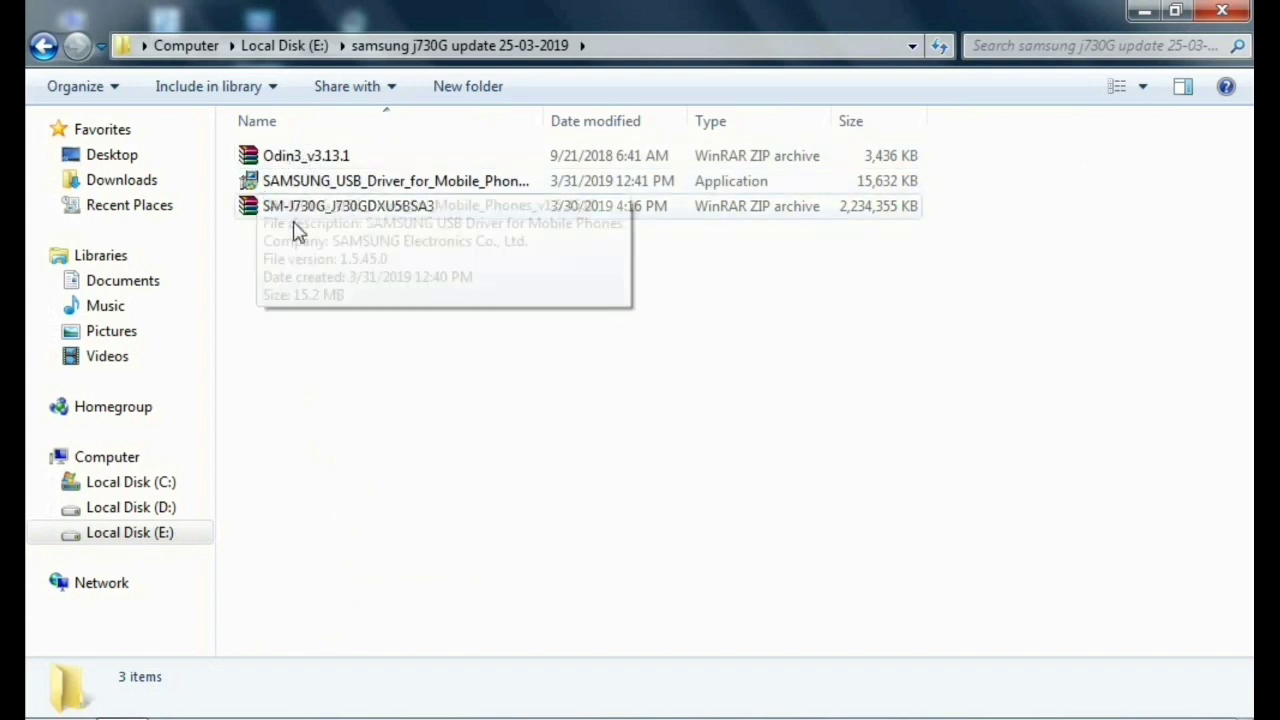
pyautogui.rightClick(299, 210)
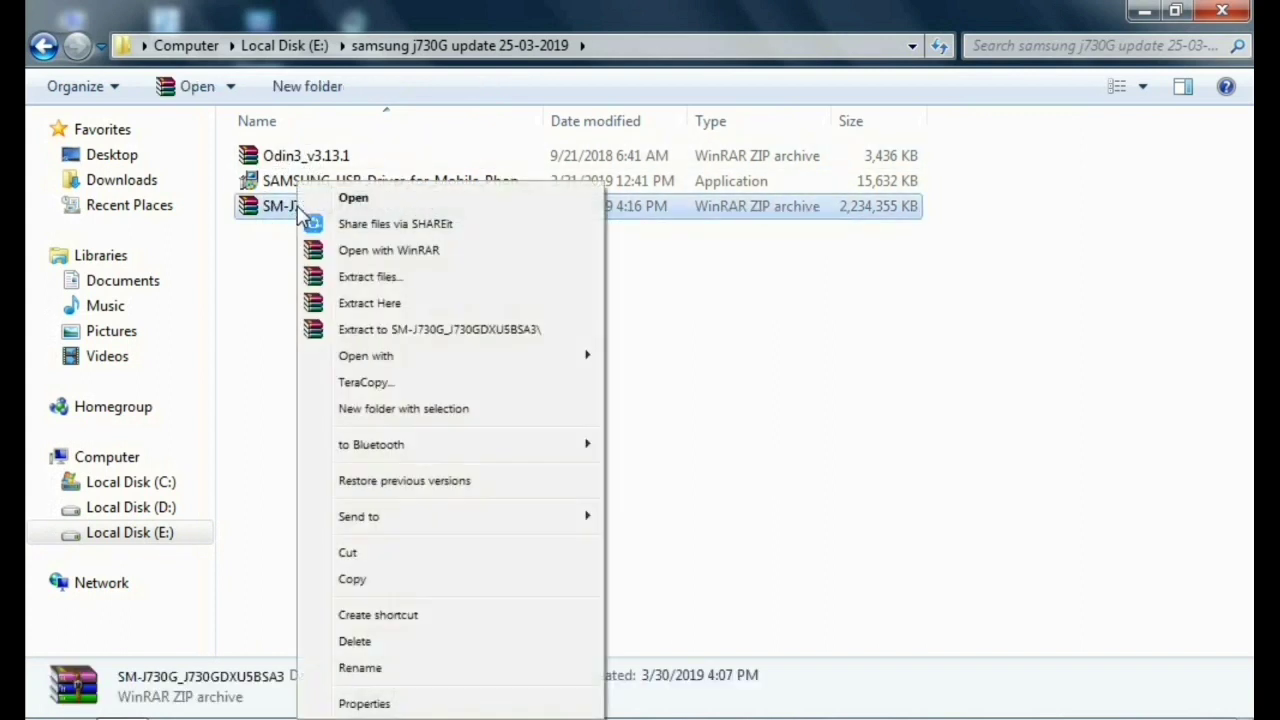
pyautogui.click(370, 303)
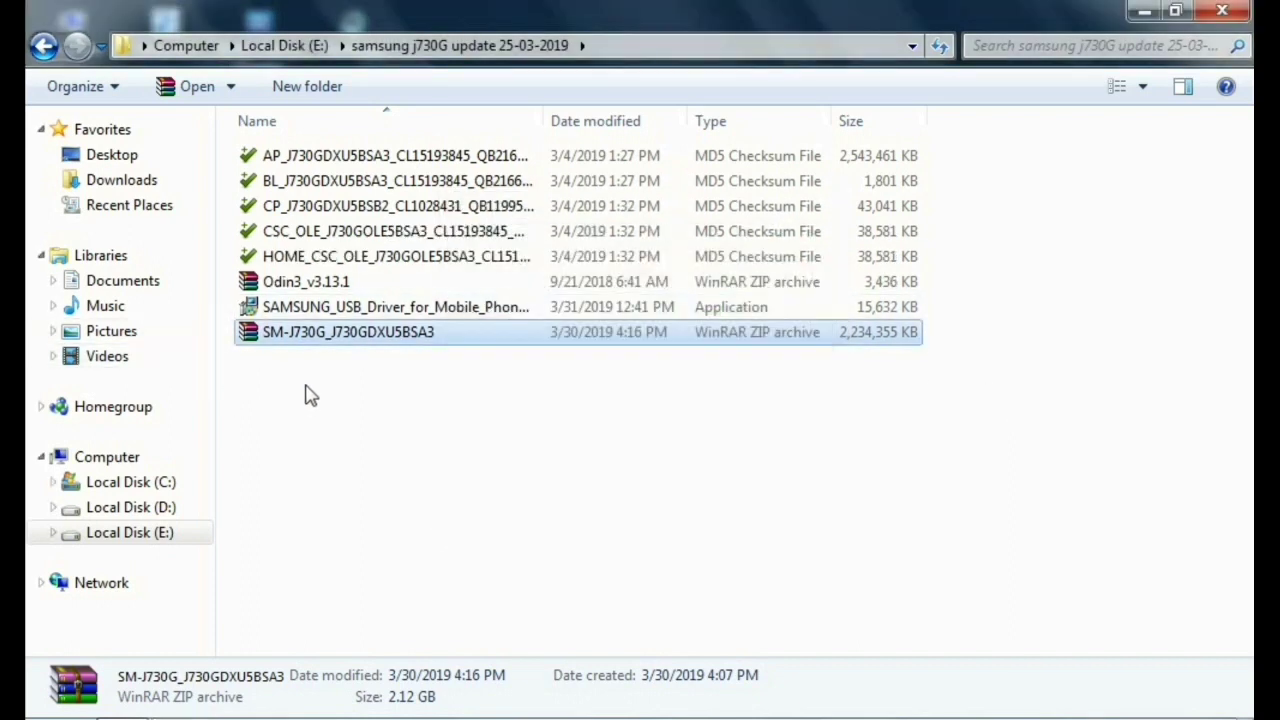
# Extract the Odin3_v3.13.1 archive into the current firmware folder.
pyautogui.click(340, 311)
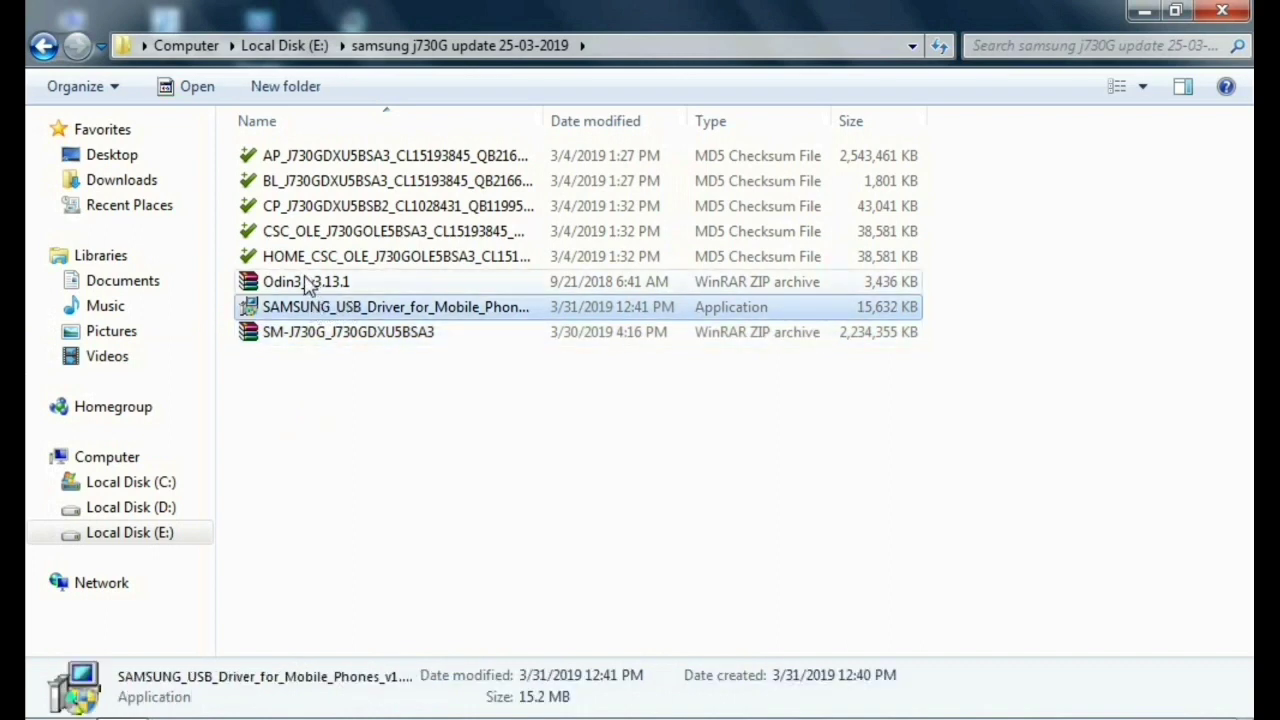
pyautogui.rightClick(307, 284)
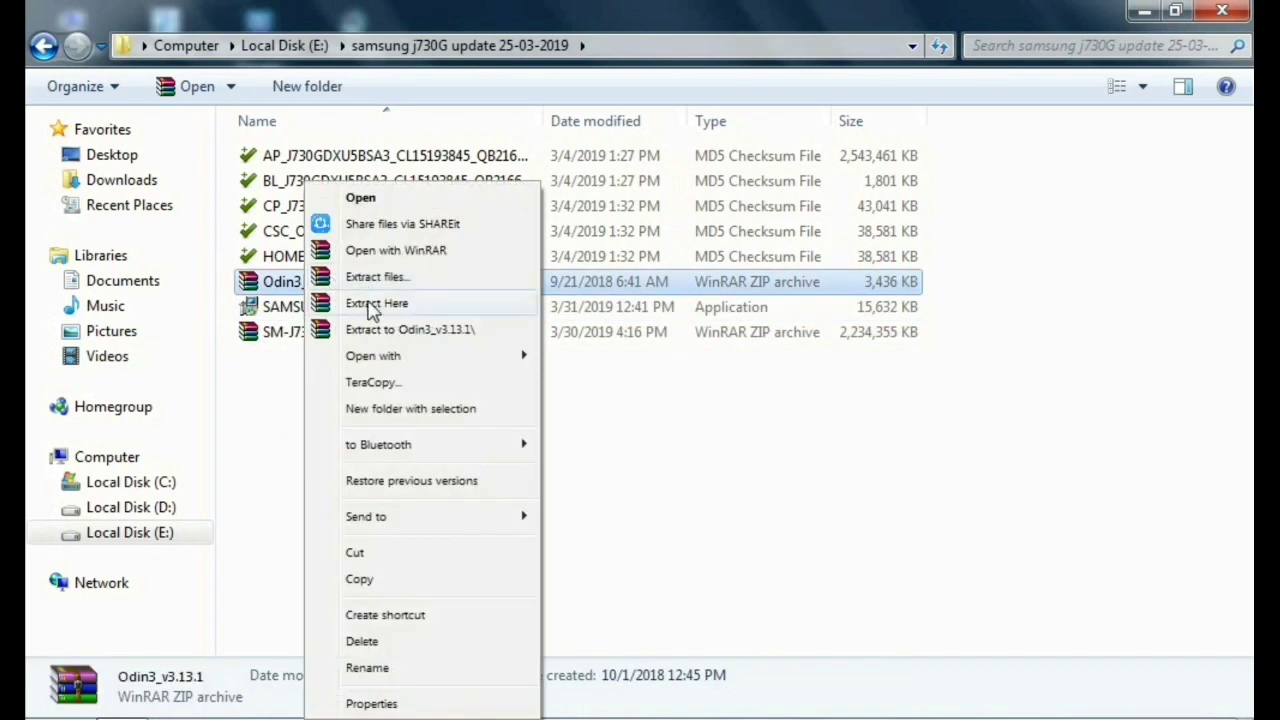
pyautogui.click(372, 305)
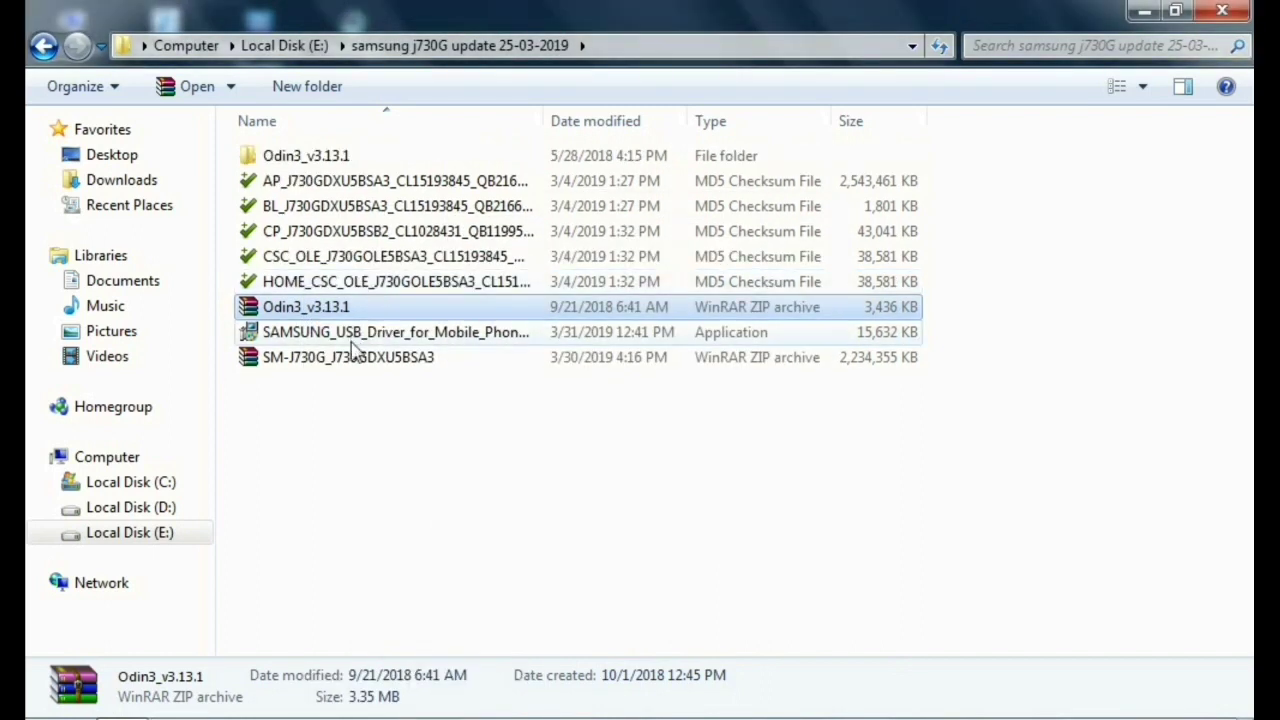
# Run Odin3 v3.13.1 from its extracted folder as administrator and accept the startup notice.
pyautogui.doubleClick(305, 160)
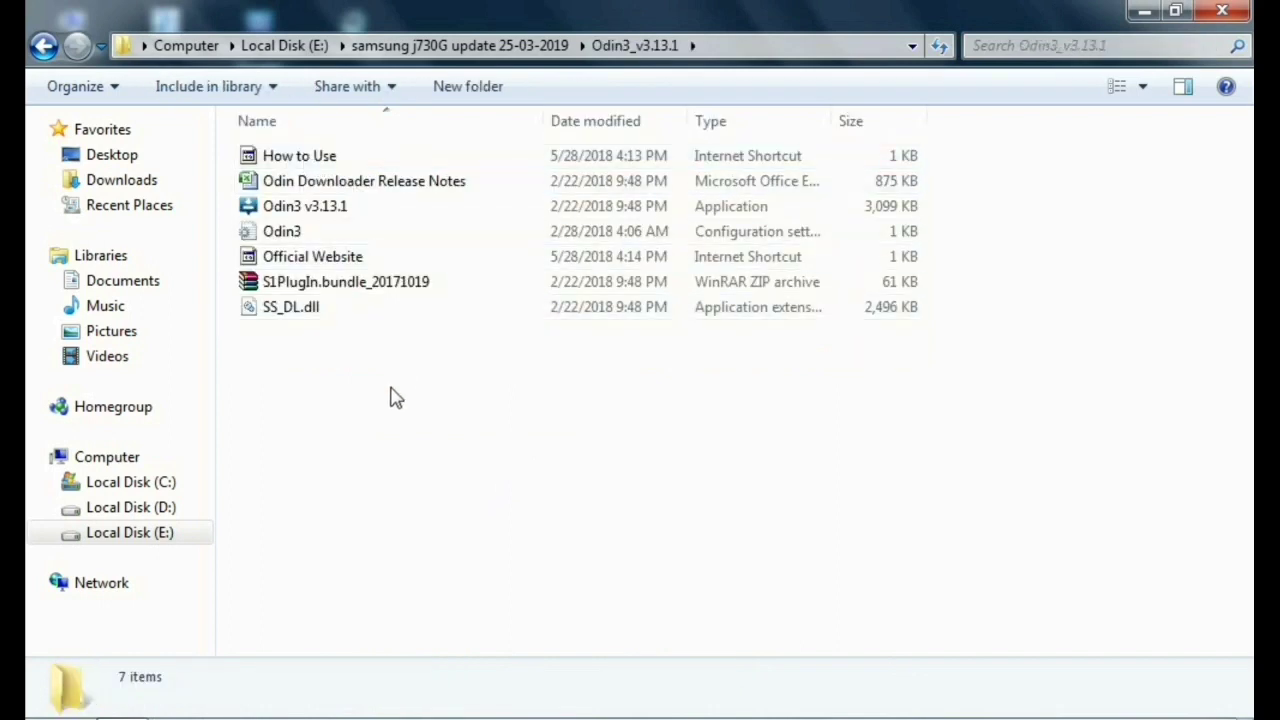
pyautogui.rightClick(310, 210)
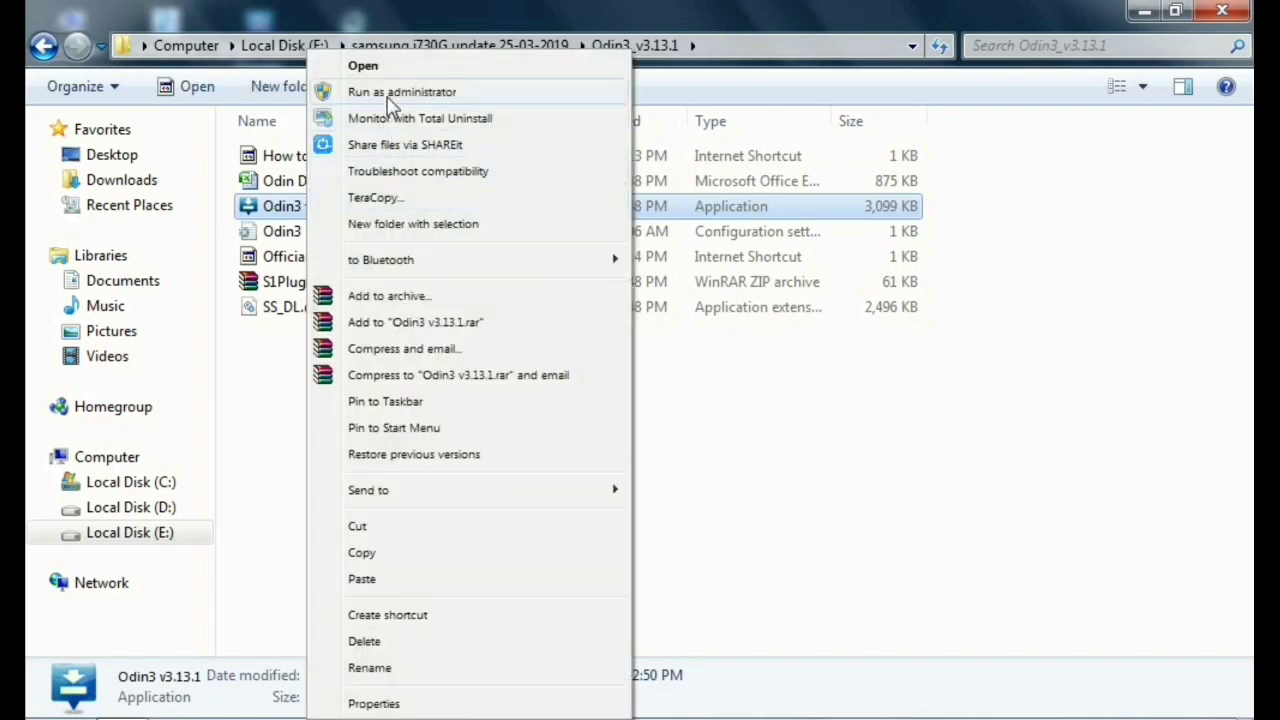
pyautogui.click(392, 92)
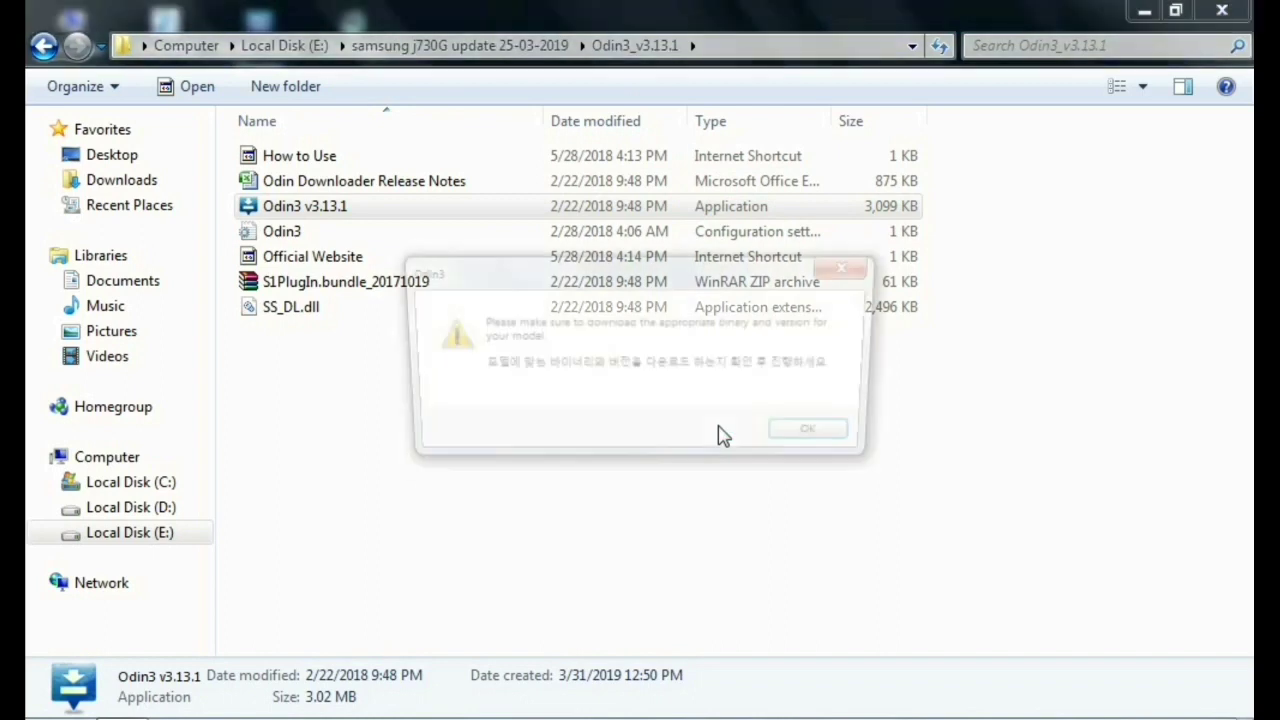
pyautogui.click(814, 437)
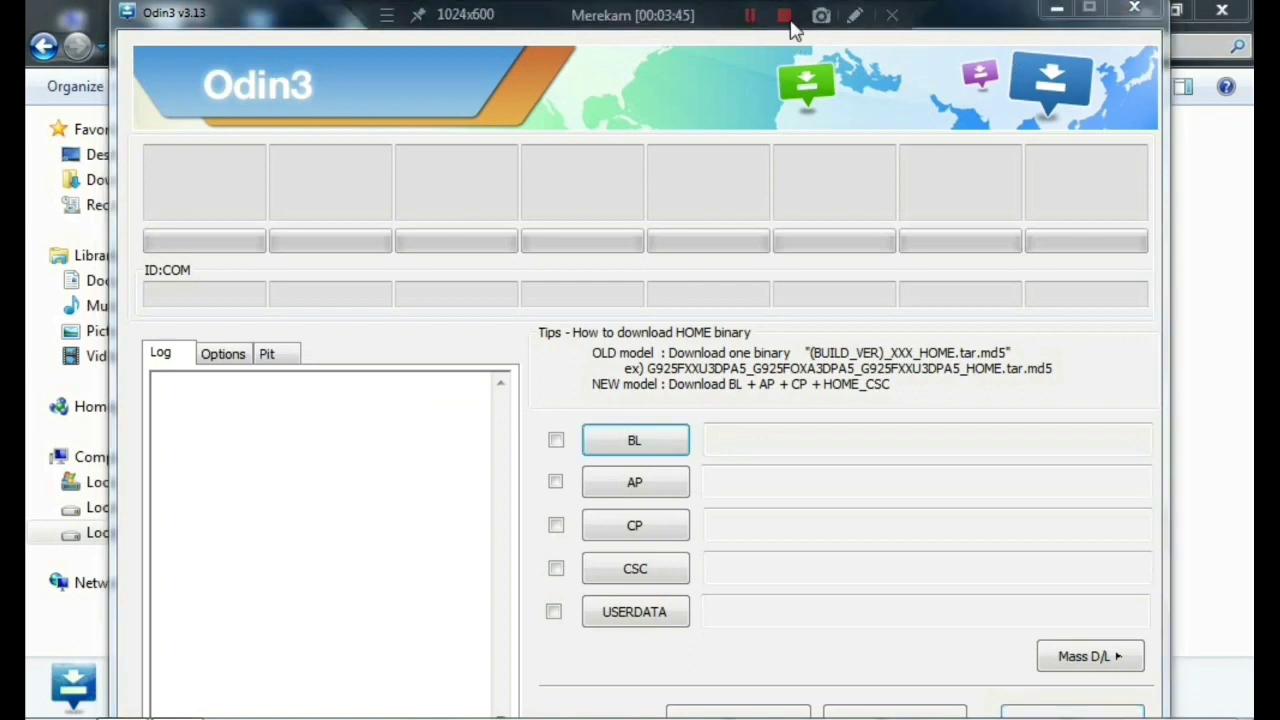
pyautogui.moveTo(494, 12)
pyautogui.mouseDown()
pyautogui.moveTo(477, 9)
pyautogui.moveTo(509, 12)
pyautogui.mouseUp()
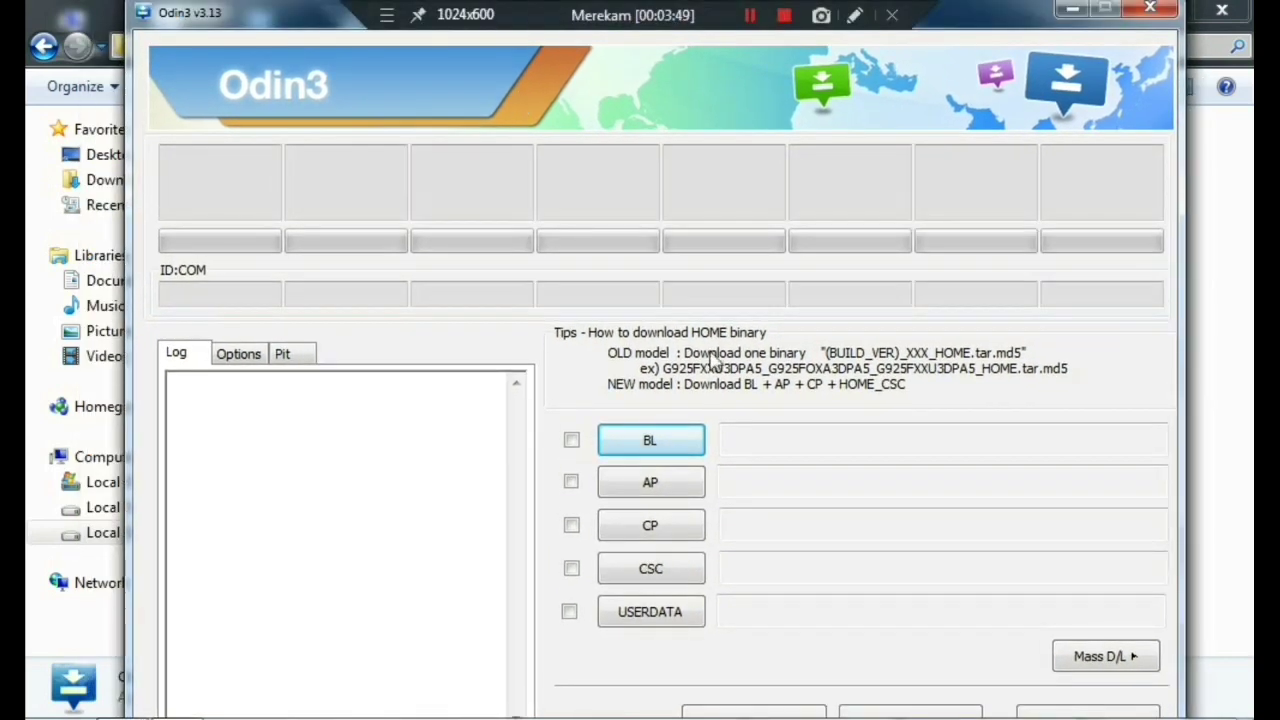
# Load the BL_J730GDXU5BSA3 file from the "samsung j730G update 25-03-2019" folder on drive E into the BL slot.
pyautogui.click(648, 445)
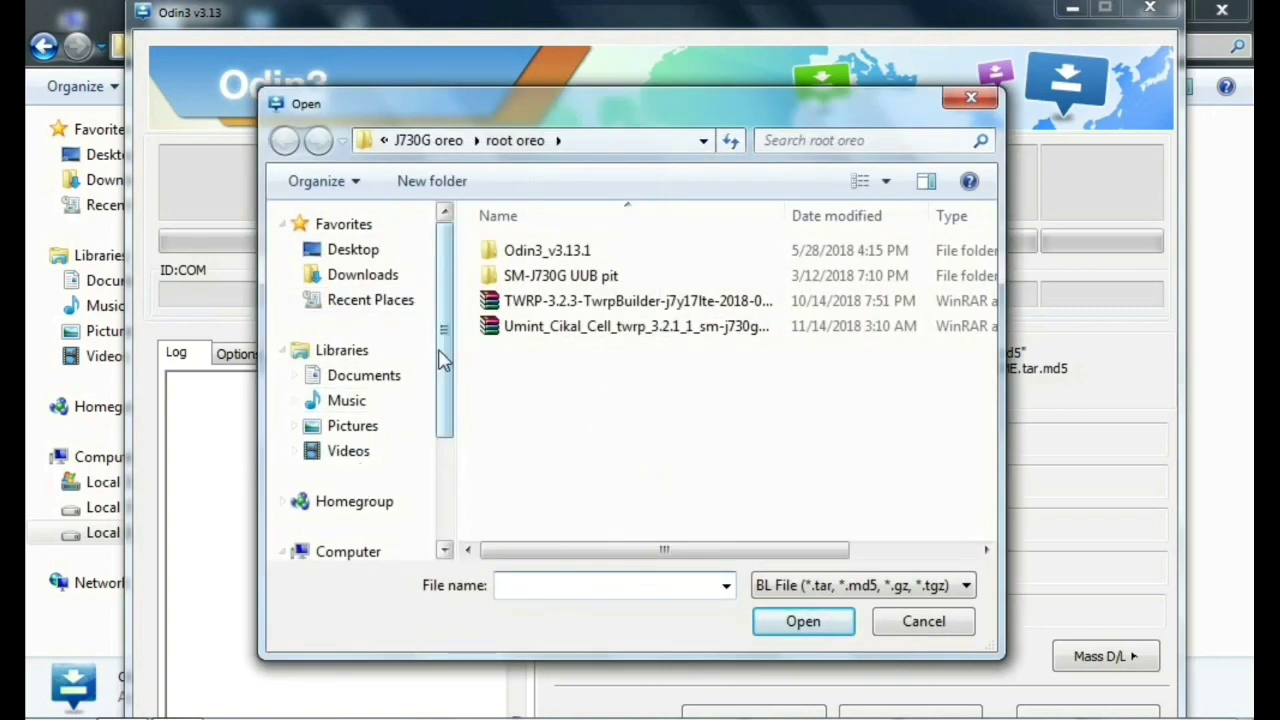
pyautogui.moveTo(443, 333); pyautogui.dragTo(286, 443)
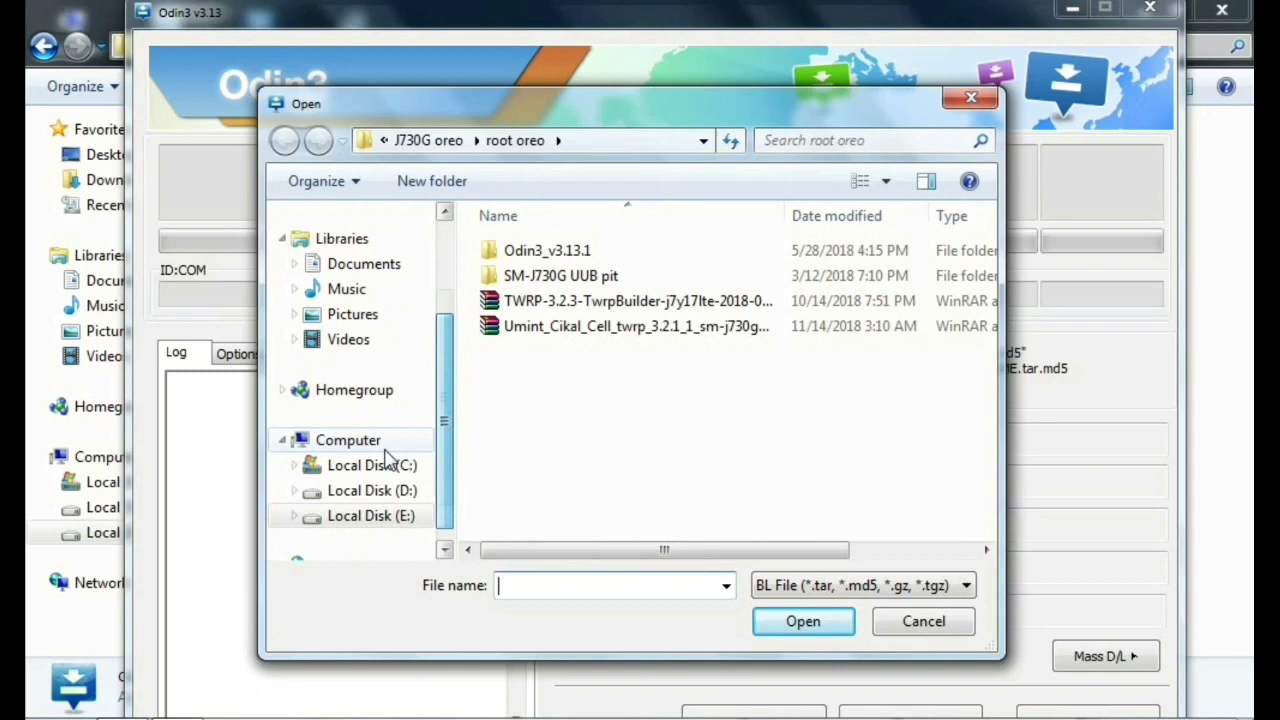
pyautogui.click(344, 517)
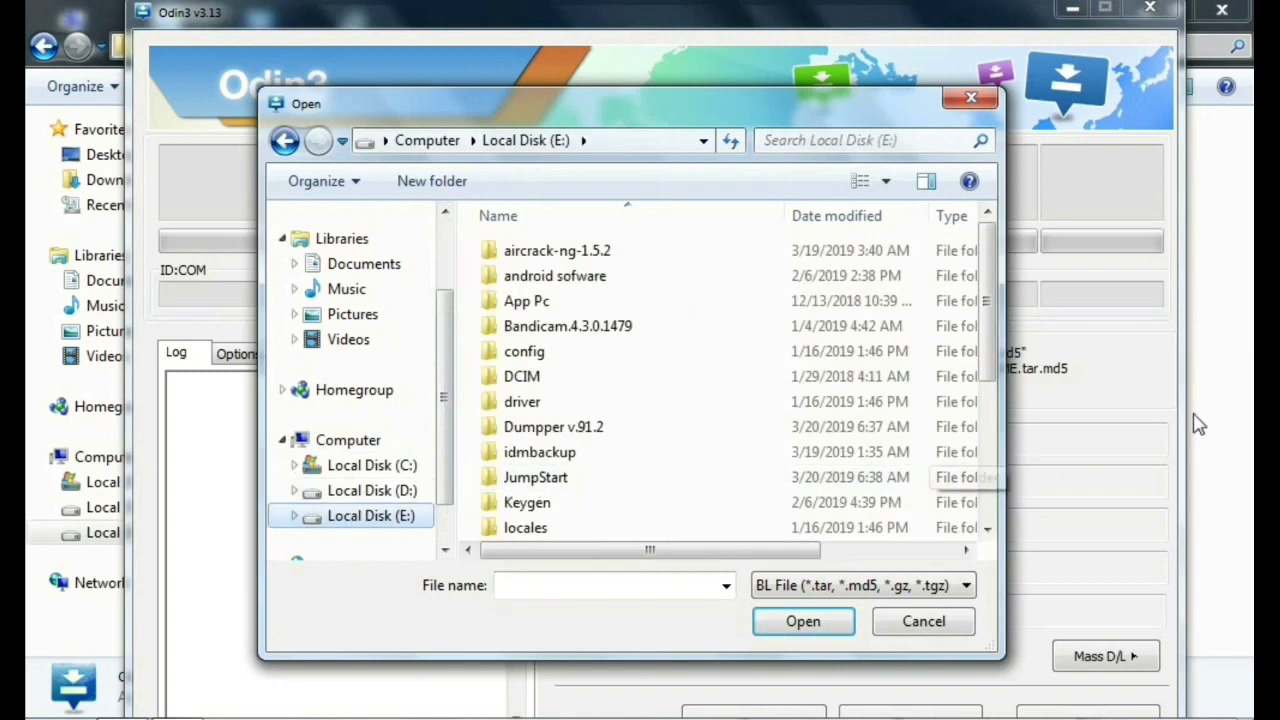
pyautogui.moveTo(987, 345); pyautogui.dragTo(980, 484)
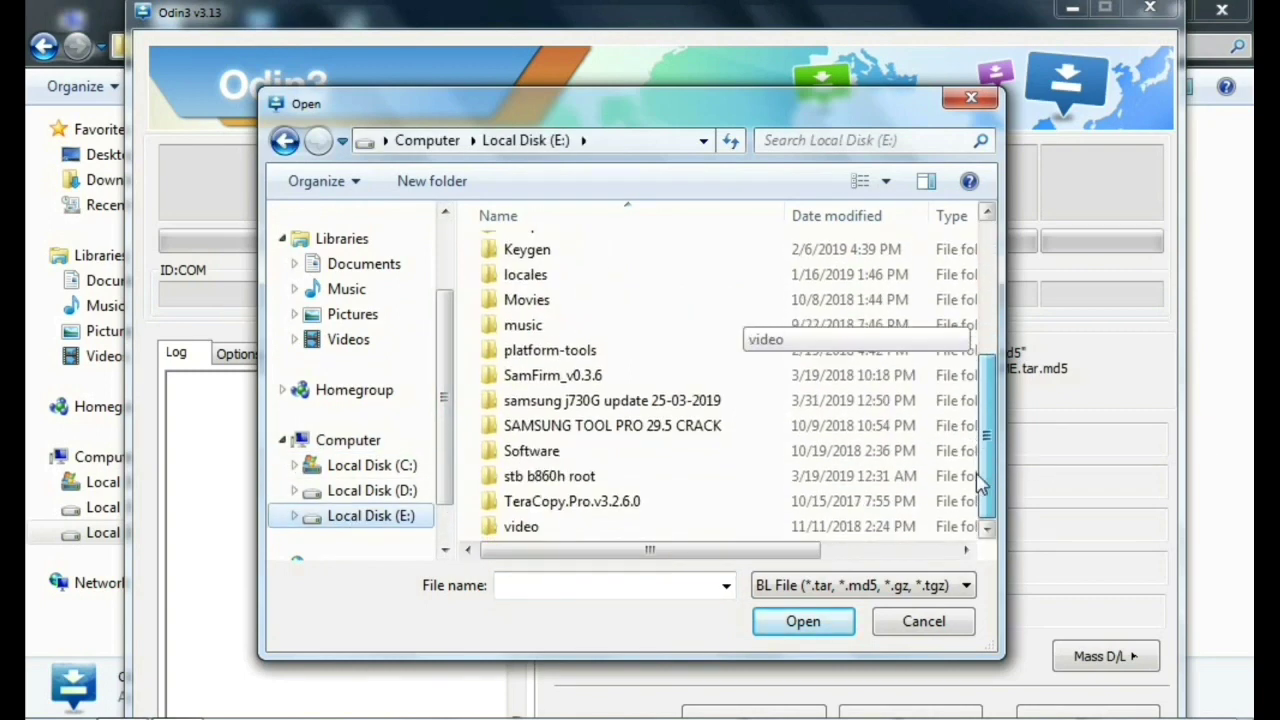
pyautogui.click(607, 404)
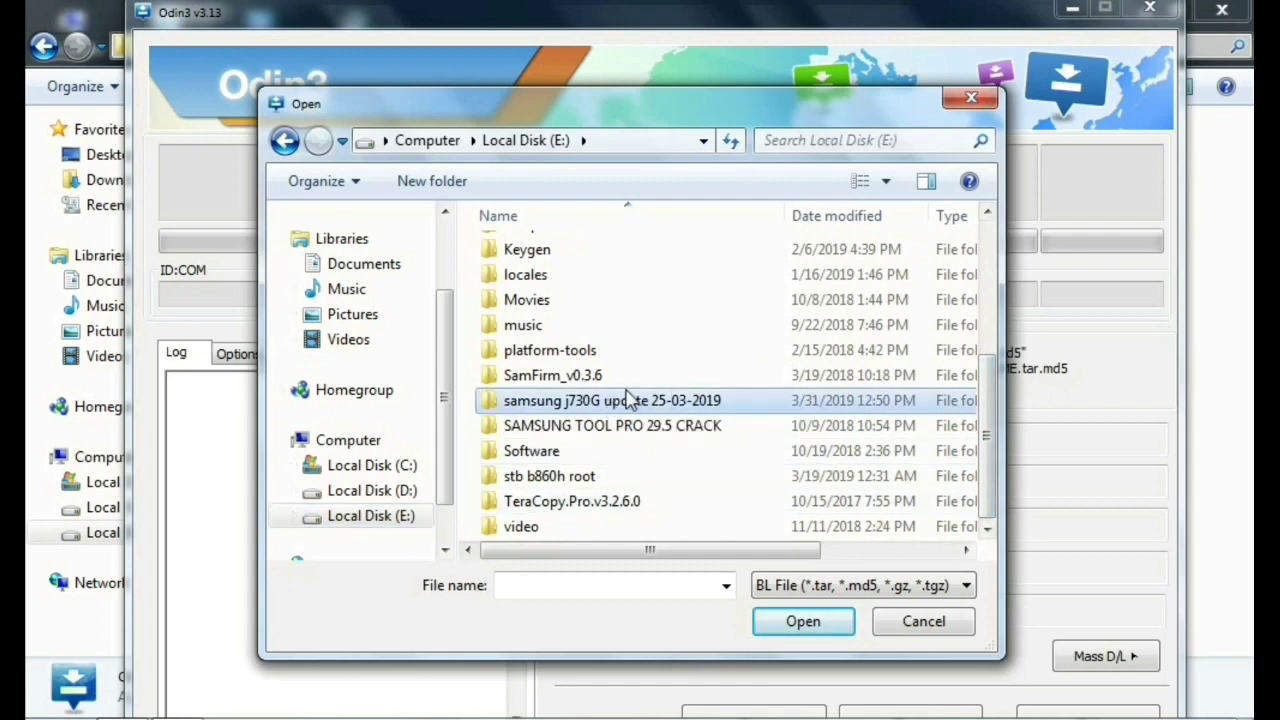
pyautogui.doubleClick(620, 400)
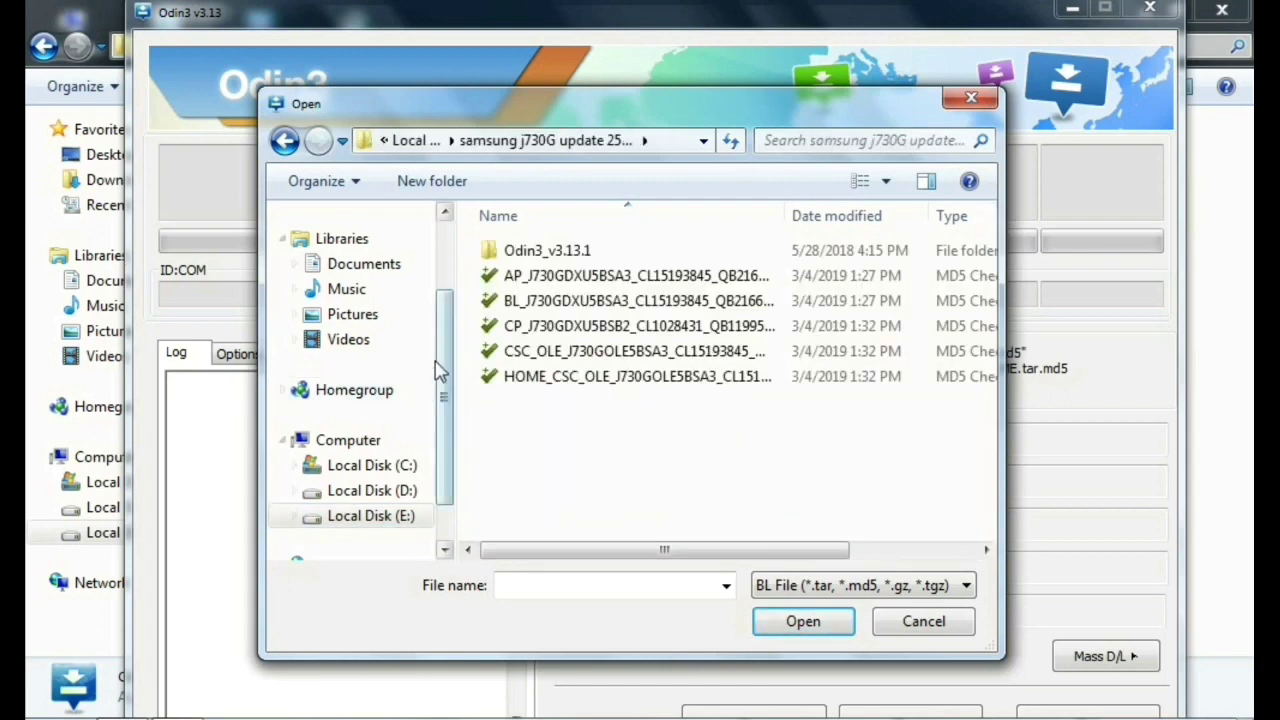
pyautogui.click(548, 310)
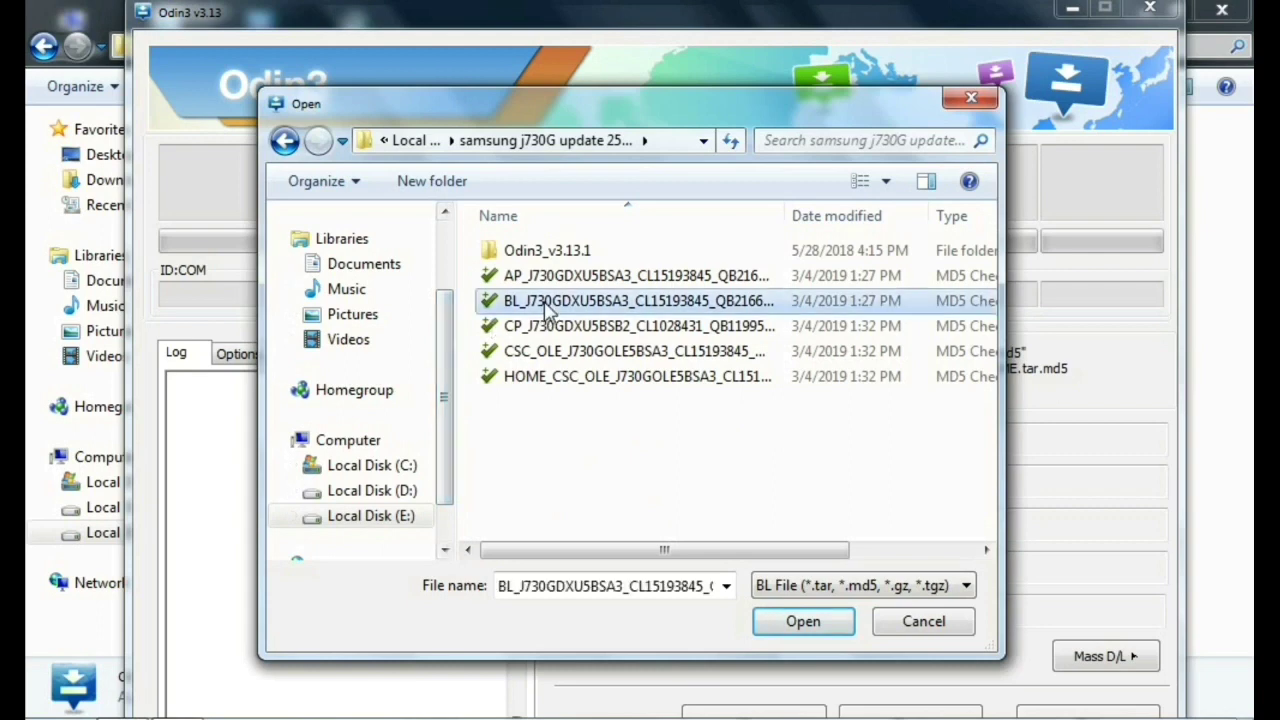
pyautogui.click(803, 624)
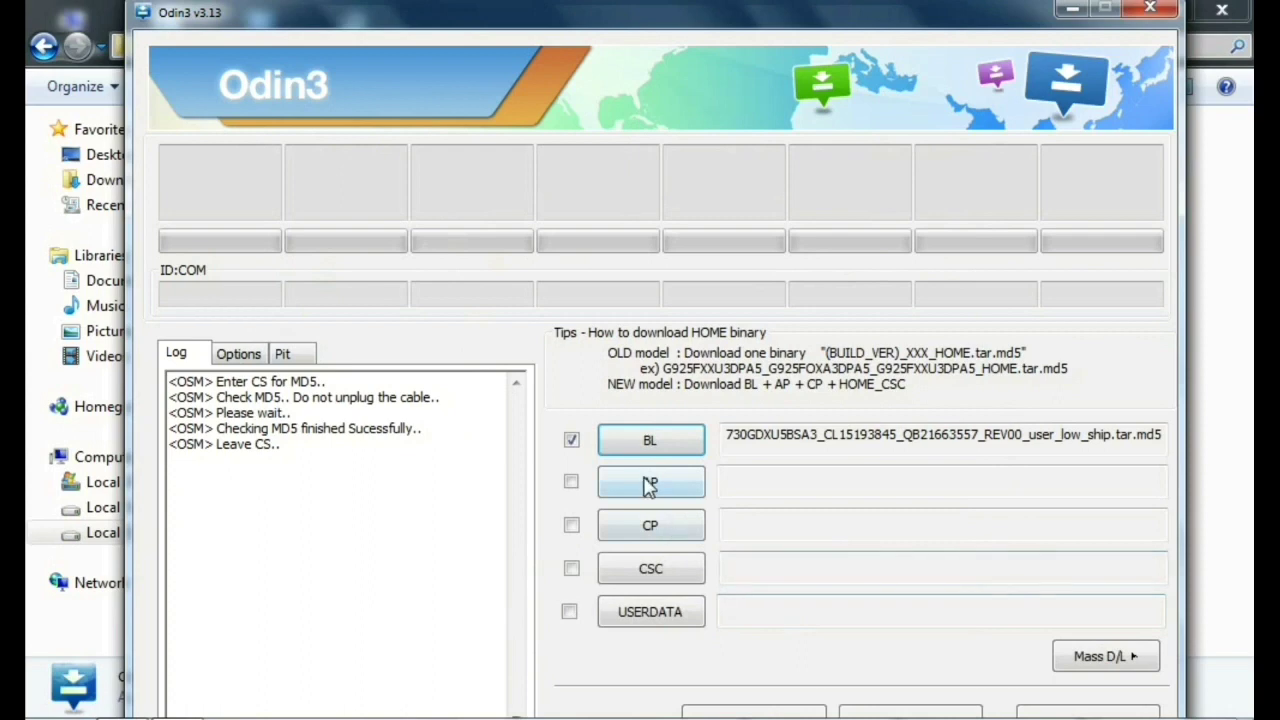
# Load the AP_J730GDXU5BSA3 firmware file into the AP slot.
pyautogui.click(650, 485)
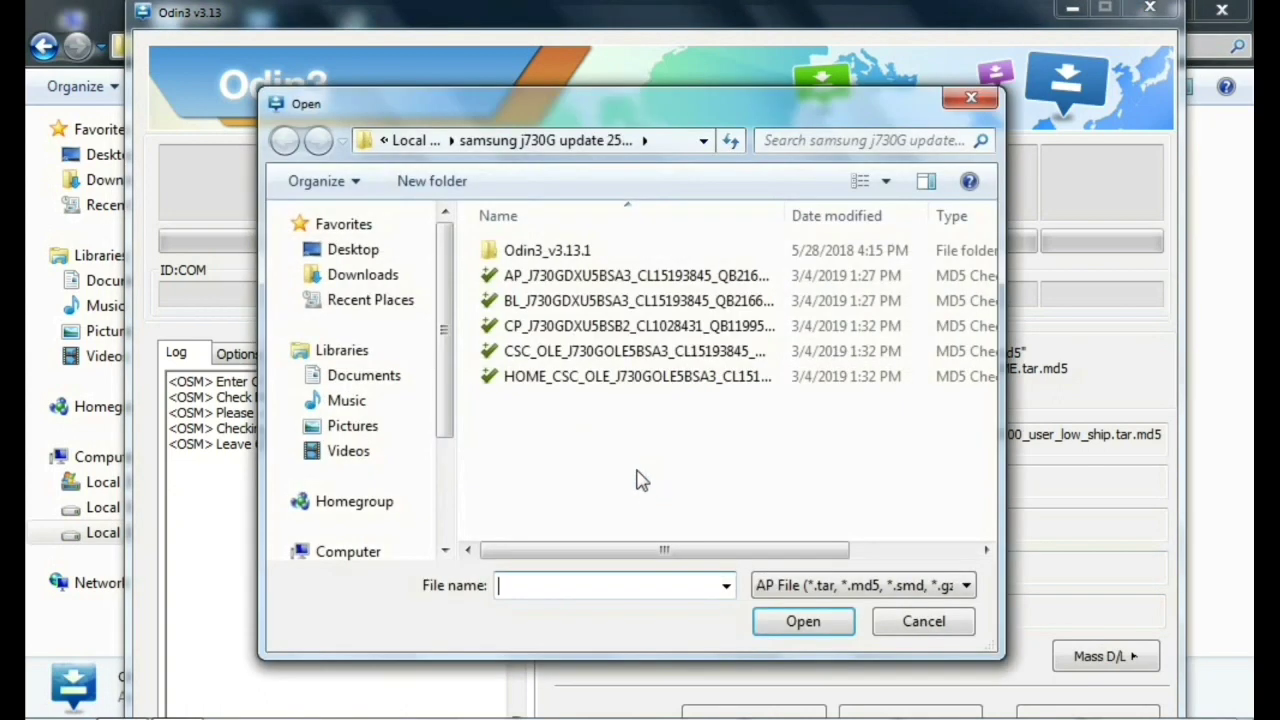
pyautogui.click(540, 276)
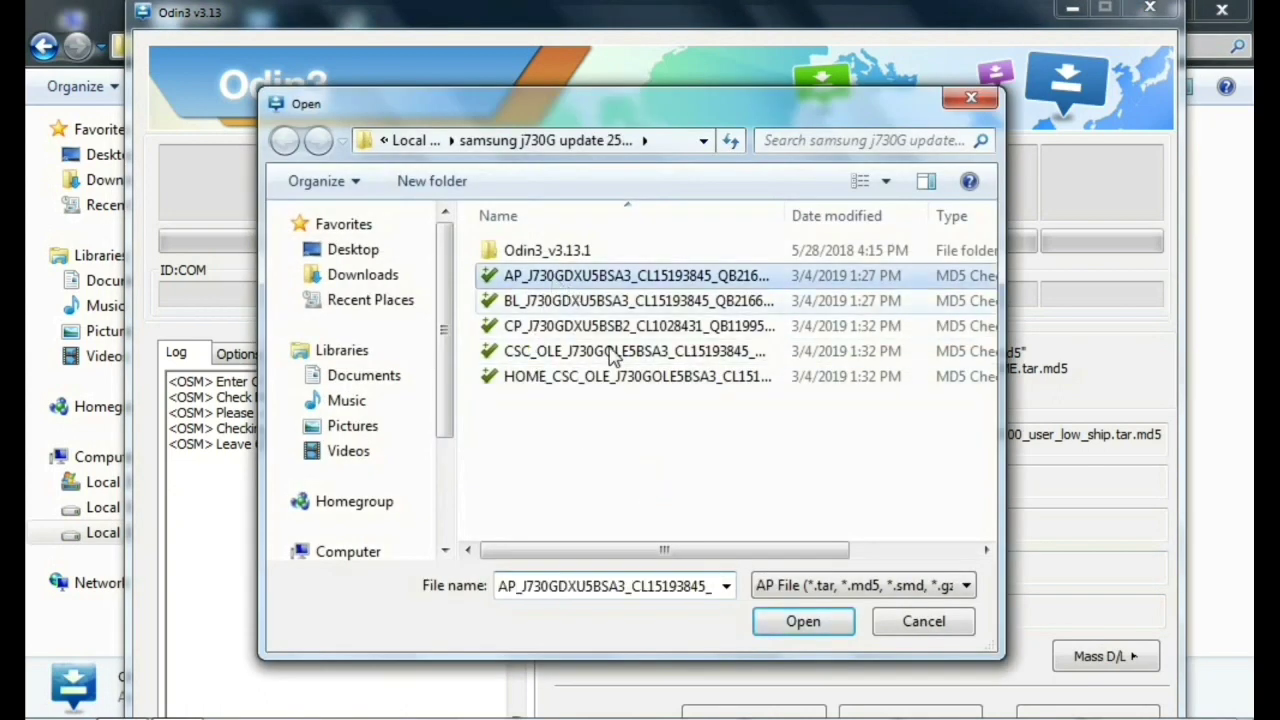
pyautogui.click(803, 622)
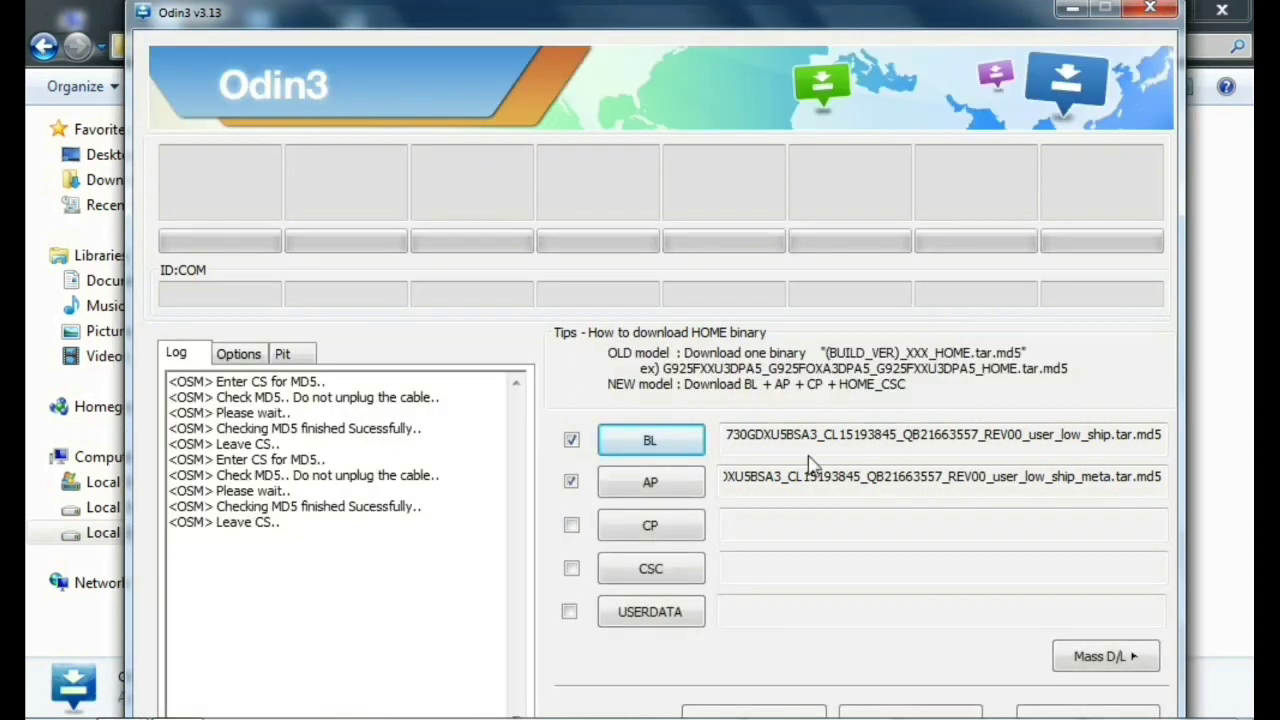
# Load the CP_J730GDXU5BSB2 firmware file into the CP slot.
pyautogui.click(651, 527)
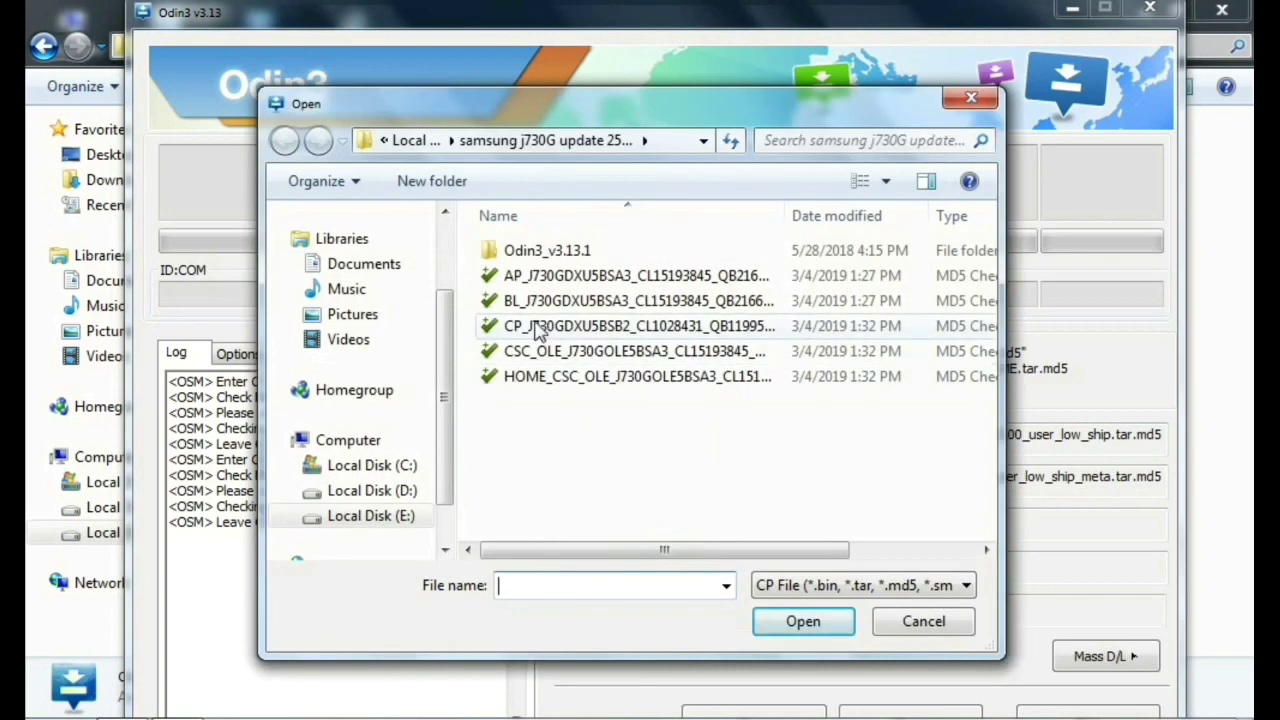
pyautogui.click(537, 328)
pyautogui.click(787, 622)
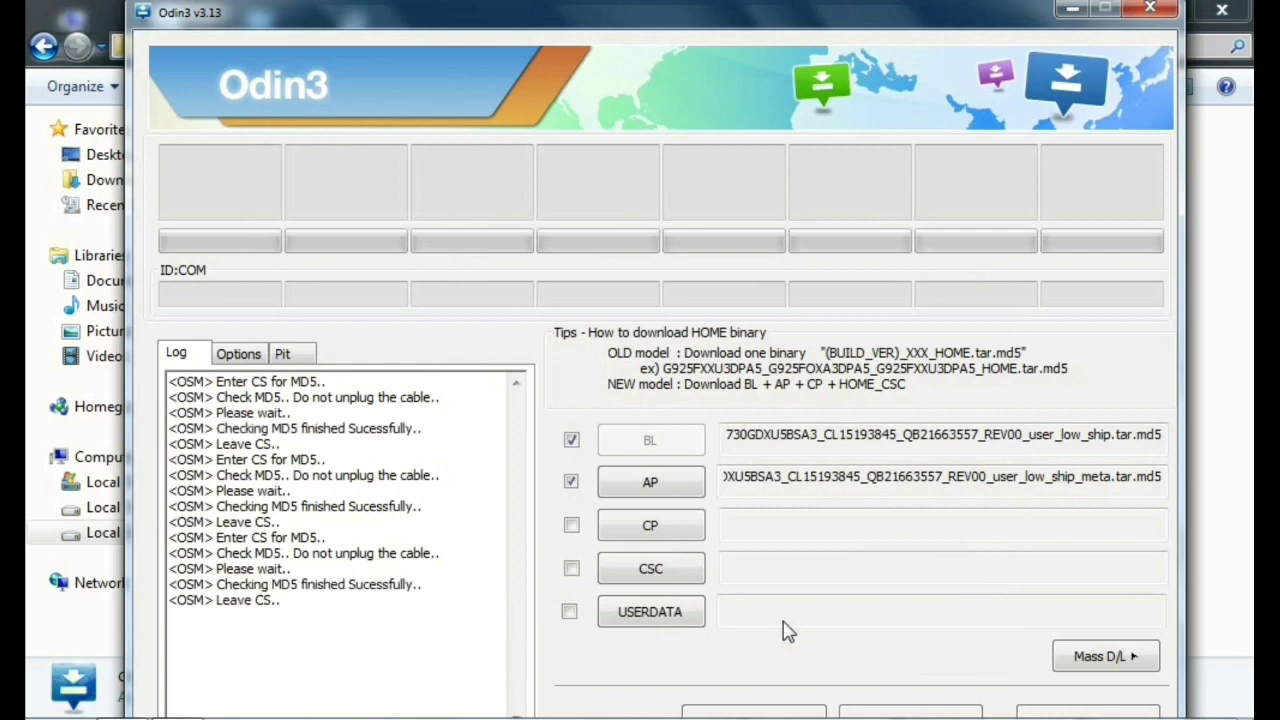
# Load the CSC_OLE_J730GOLE5BSA3 firmware file, not the HOME_CSC one, into the CSC slot.
pyautogui.click(648, 568)
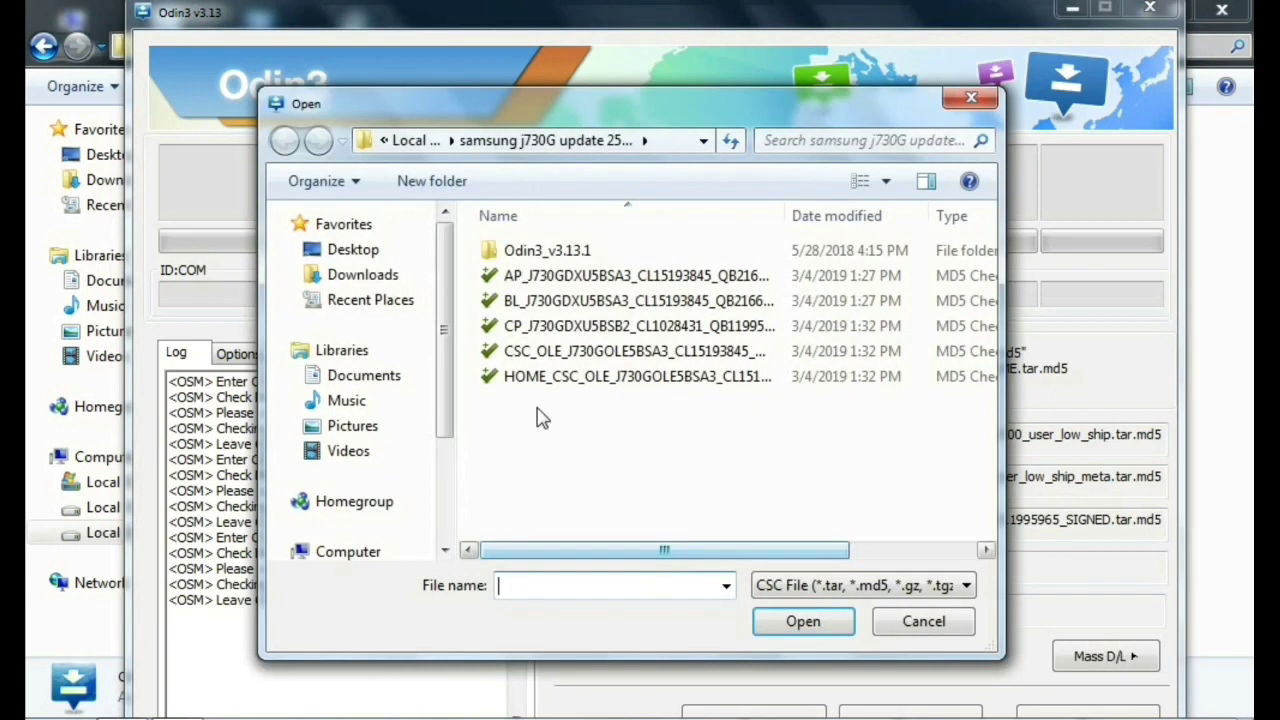
pyautogui.click(550, 351)
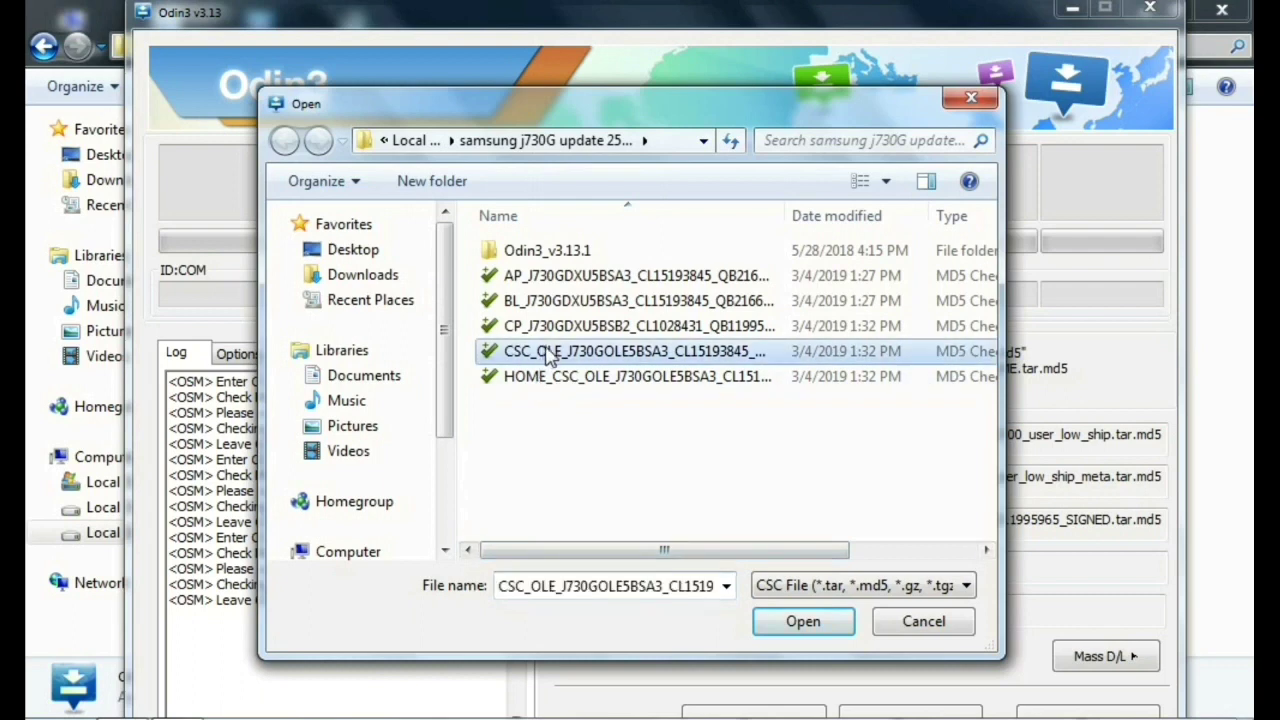
pyautogui.click(795, 630)
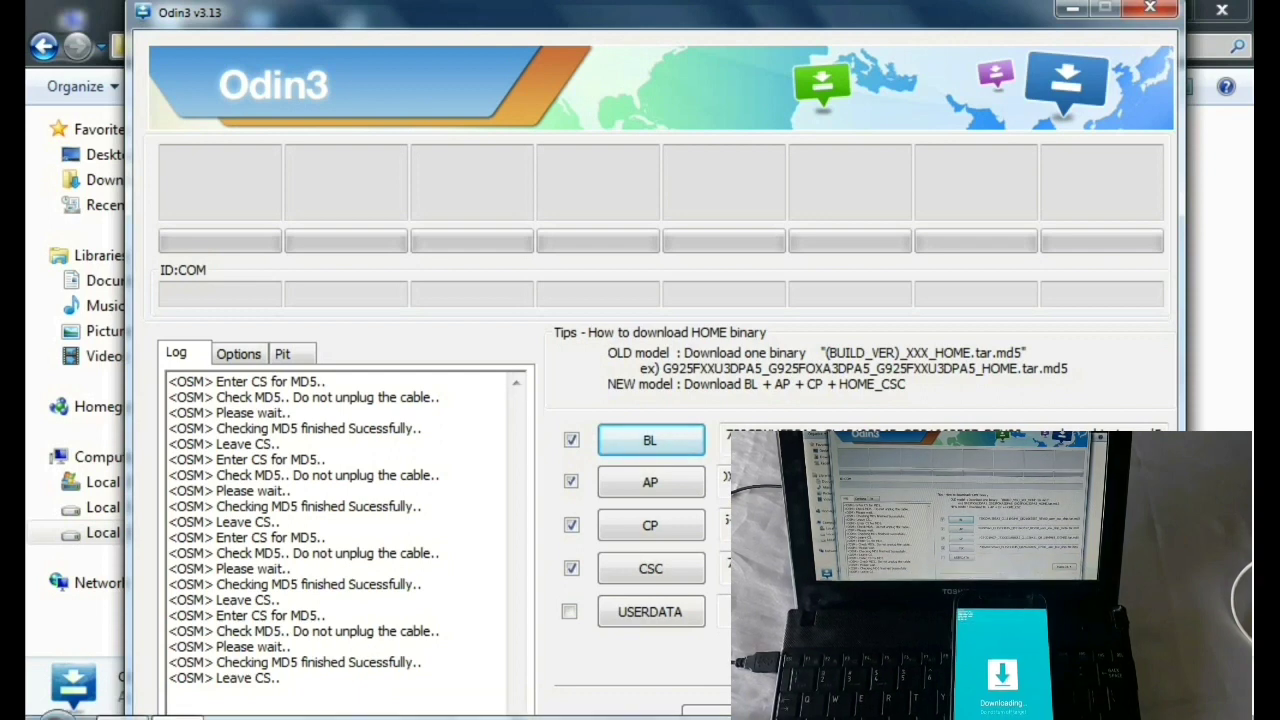
# Start flashing the loaded BL, AP, CP and CSC files to the phone connected in download mode.
pyautogui.moveTo(950, 718)
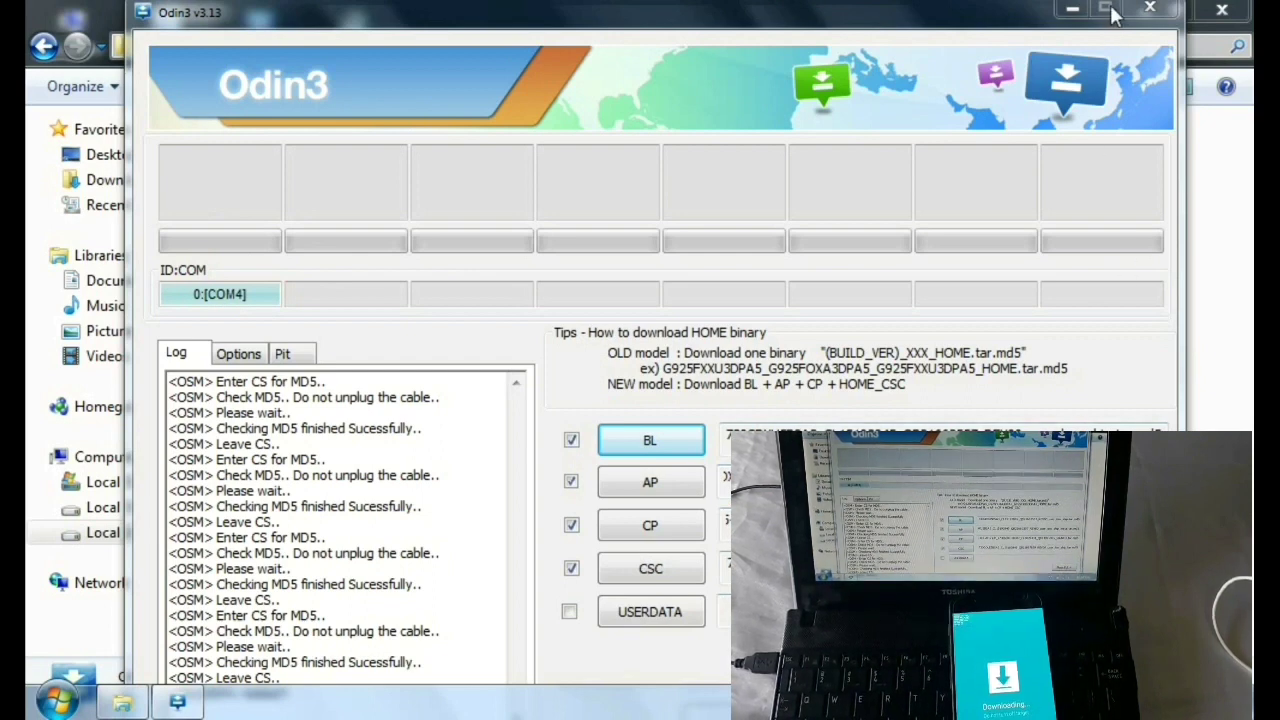
pyautogui.moveTo(963, 18)
pyautogui.mouseDown()
pyautogui.moveTo(884, 10)
pyautogui.moveTo(980, 18)
pyautogui.mouseUp()
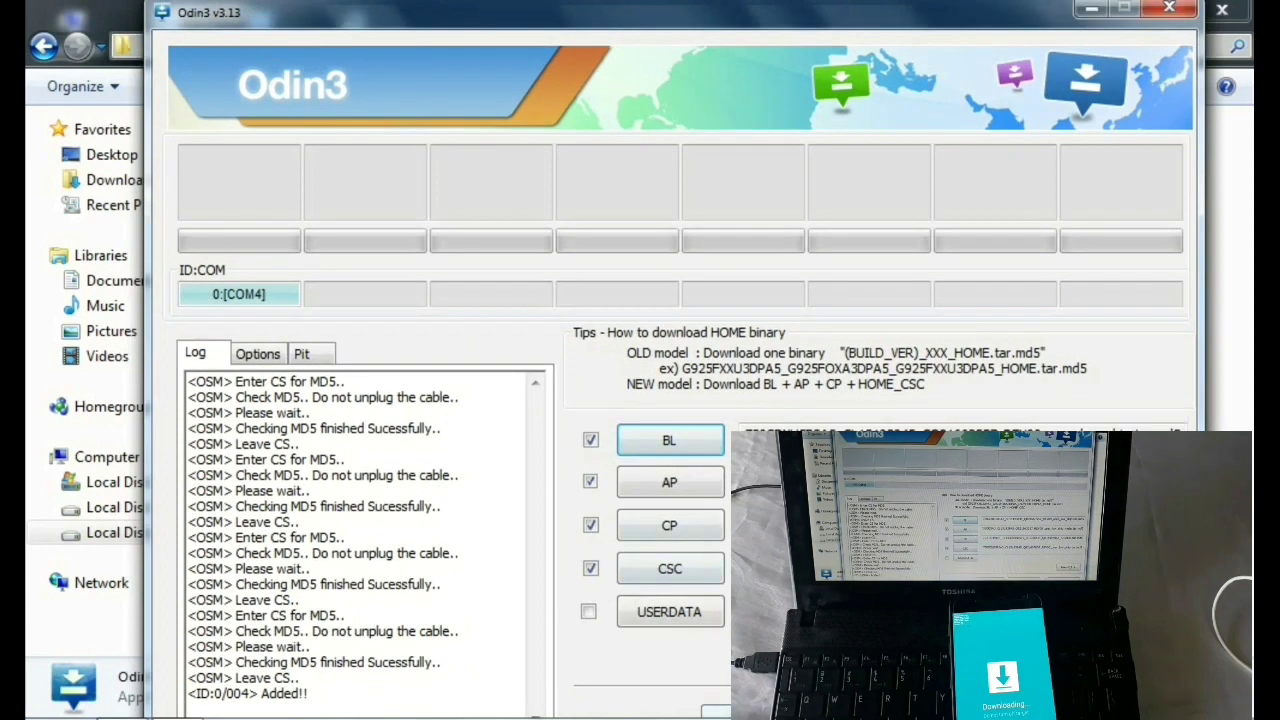
pyautogui.click(955, 705)
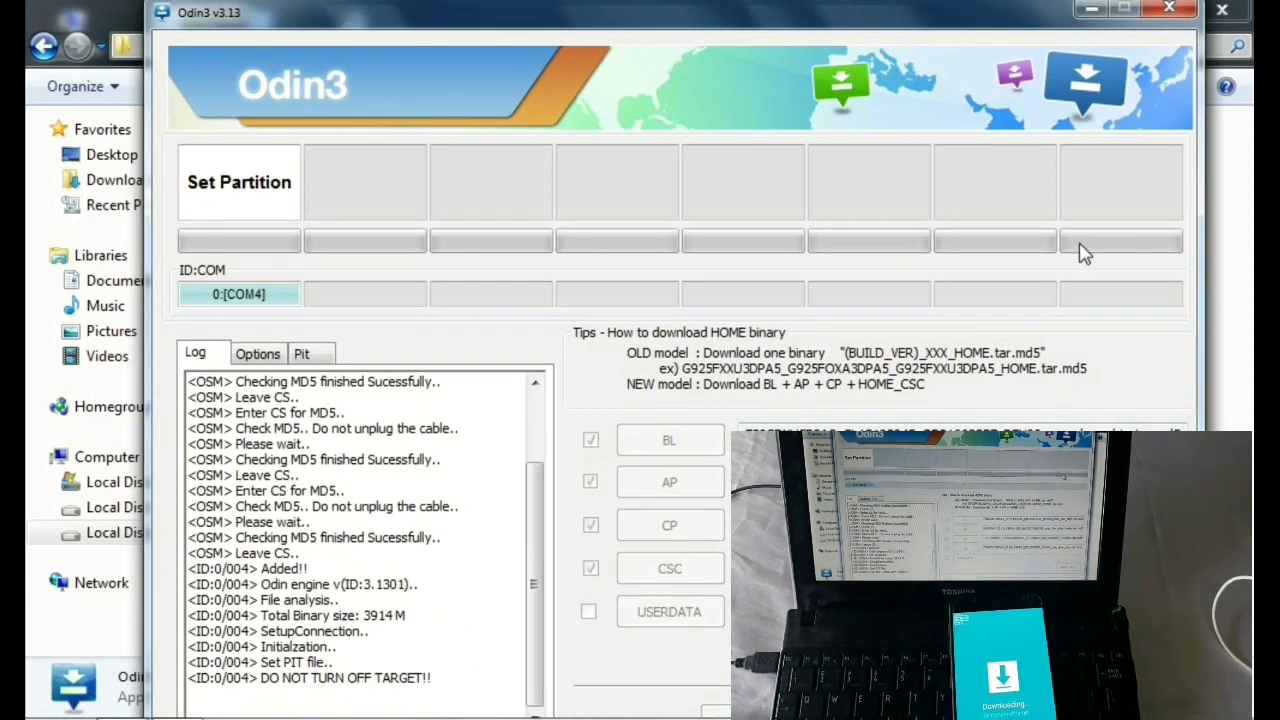